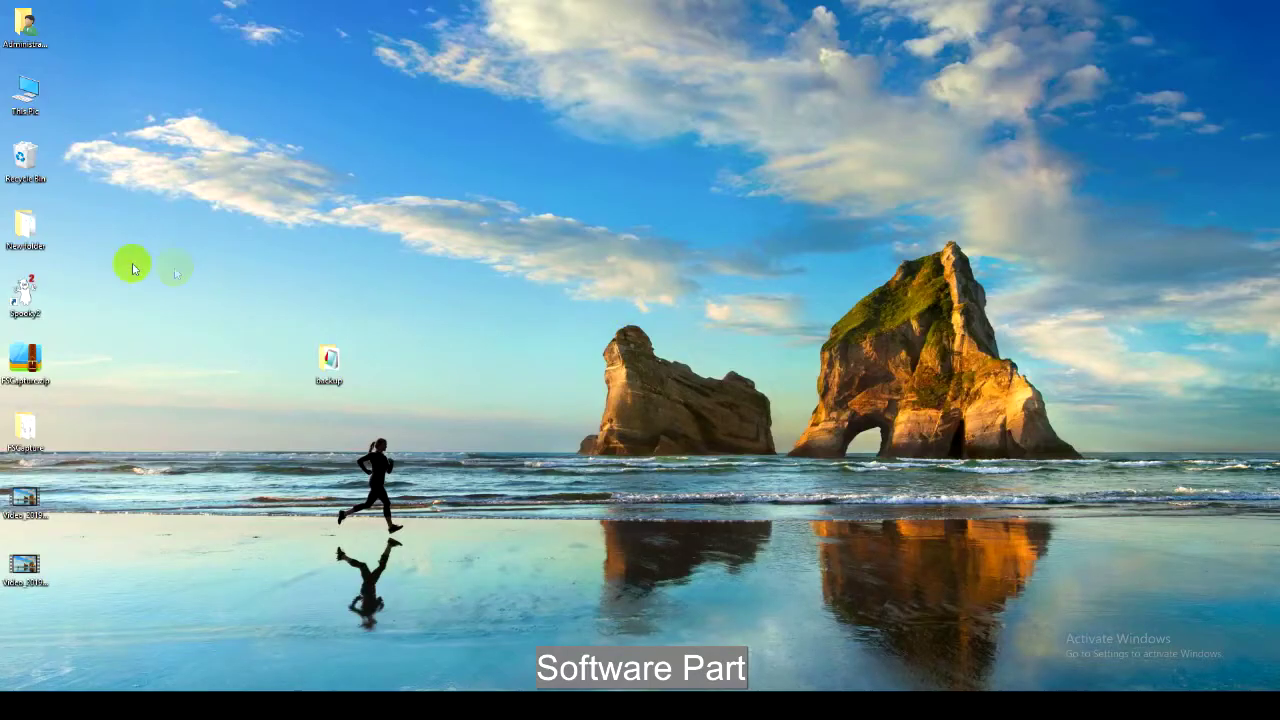
# Launch Spooky2 and load the Spooky Cold Laser (L) - JW preset from Shell (Empty) Presets
pyautogui.doubleClick(30, 290)
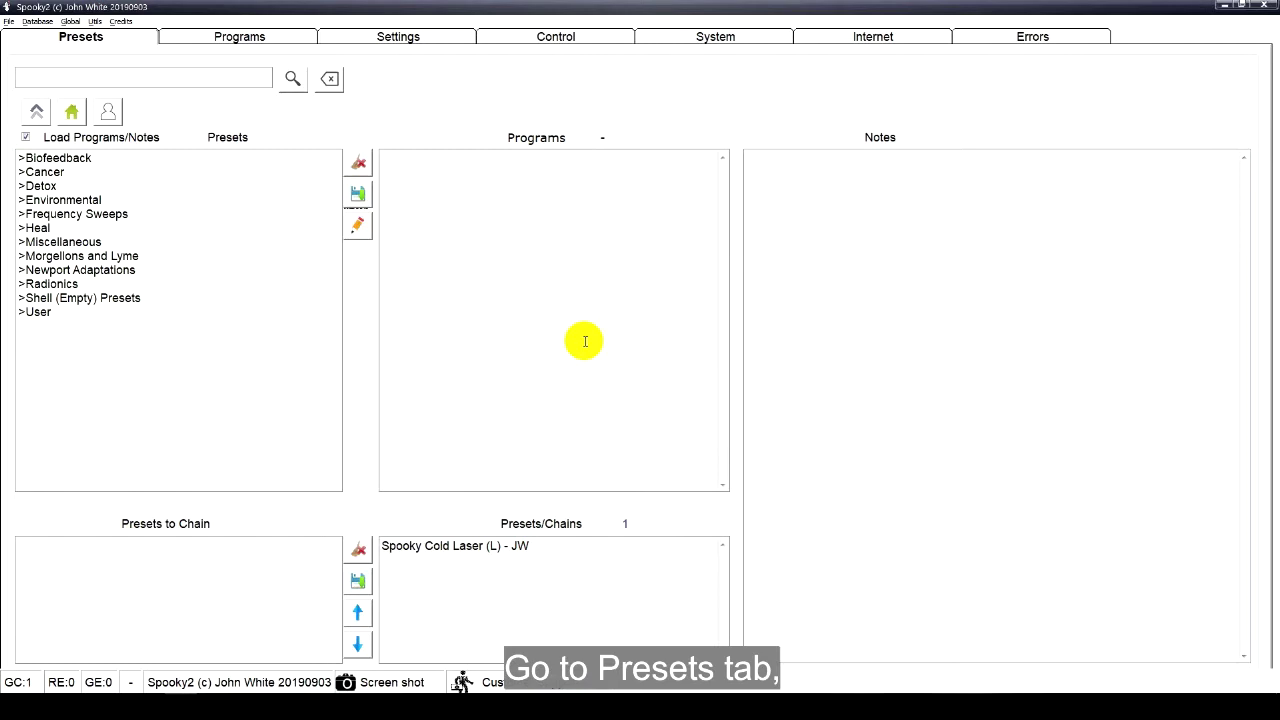
pyautogui.click(177, 300)
pyautogui.click(164, 271)
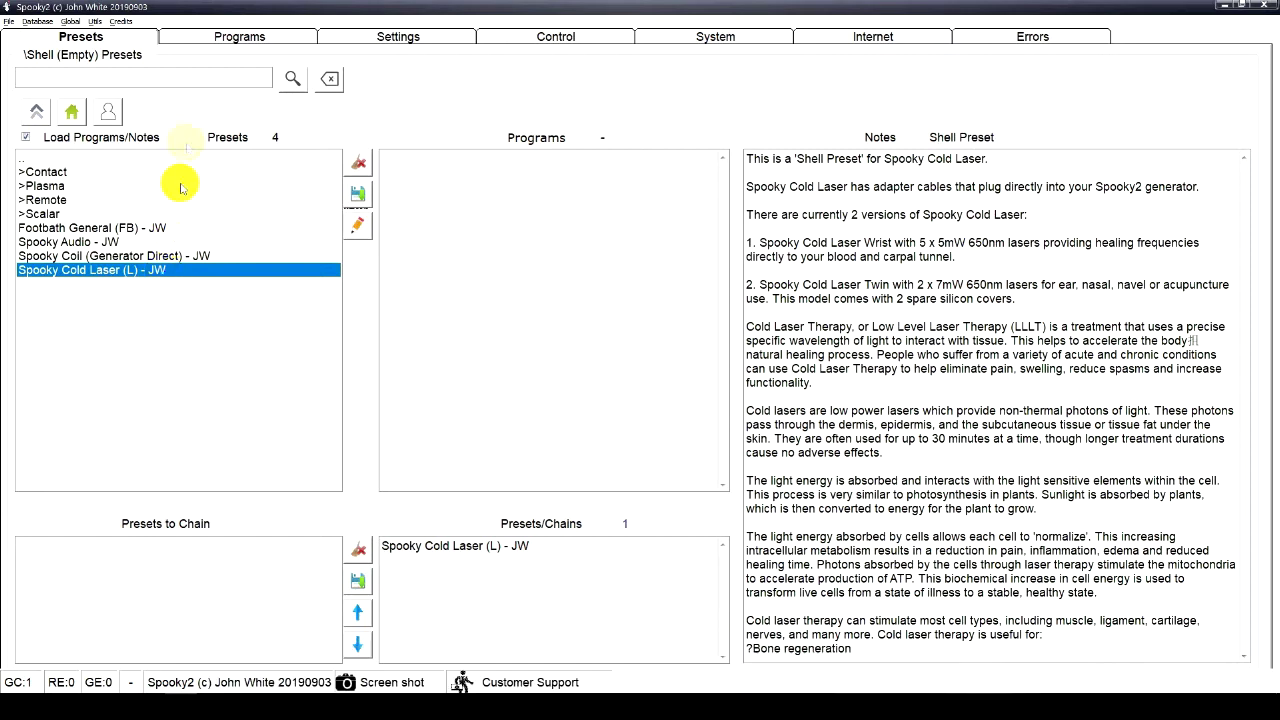
# Search the program database for 'bone growth' and add Bone Growth (XTRA) to the loaded programs
pyautogui.click(222, 37)
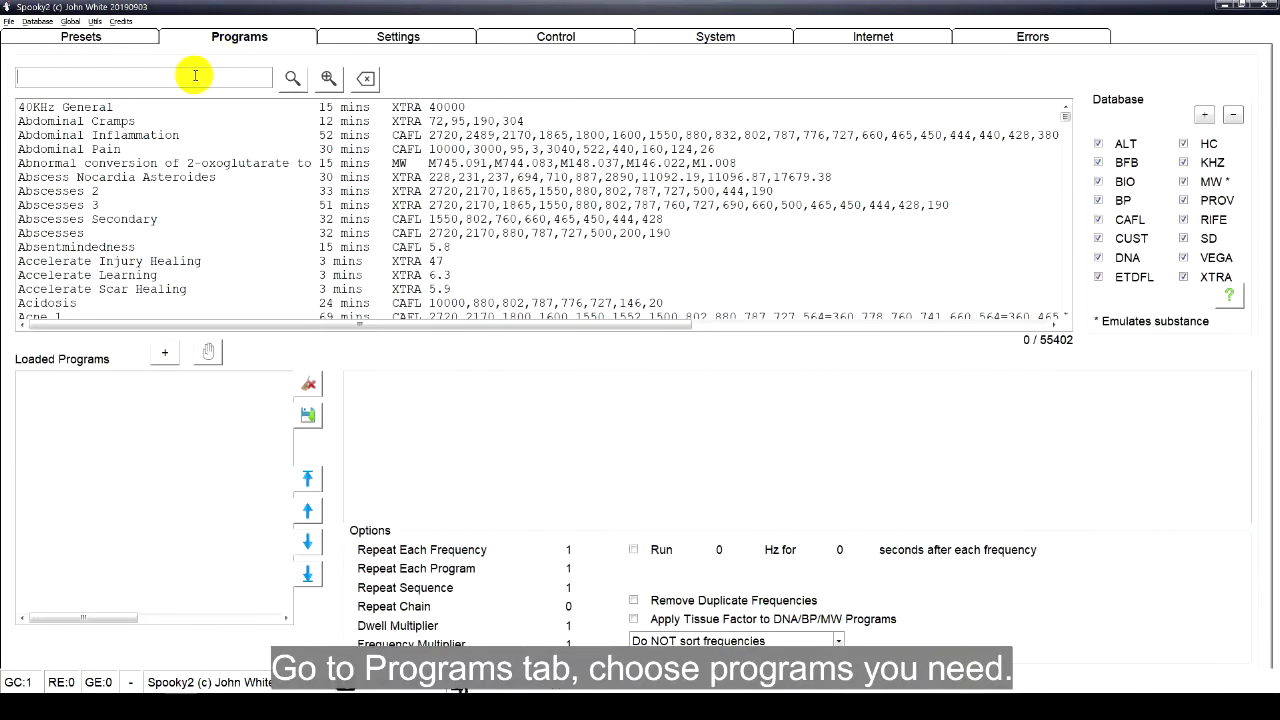
pyautogui.write('bone g')
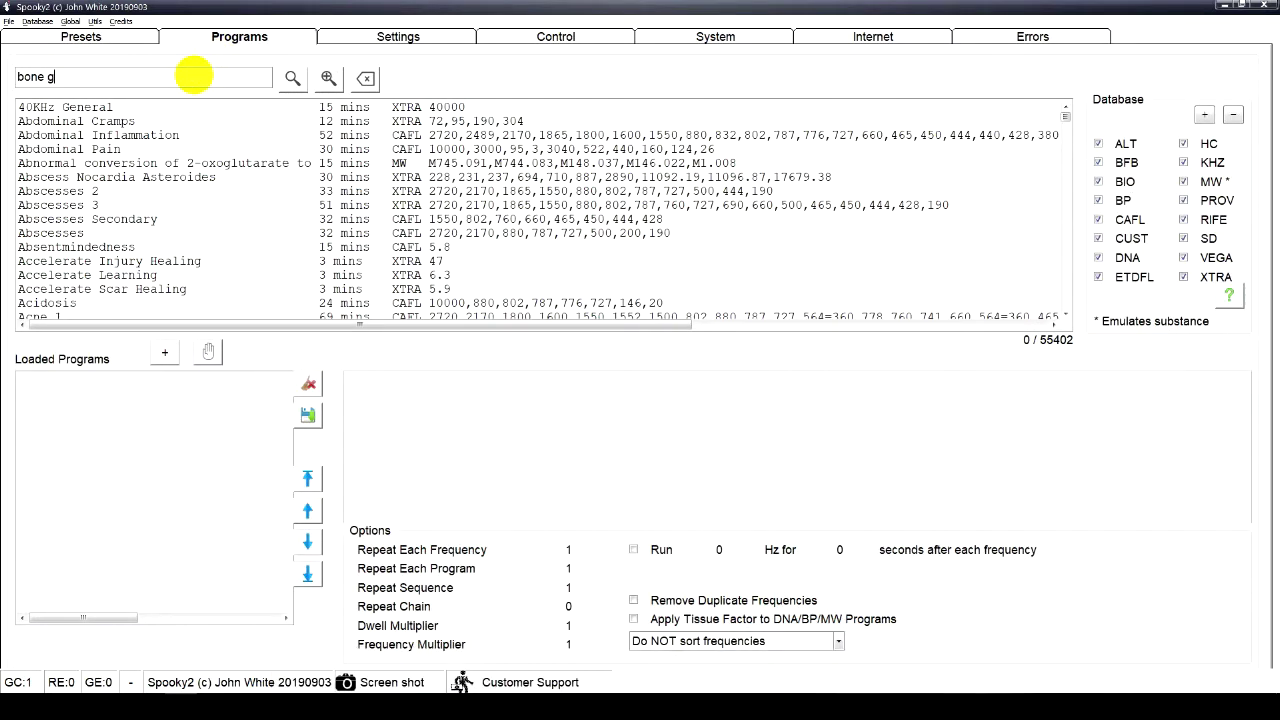
pyautogui.write('rowth')
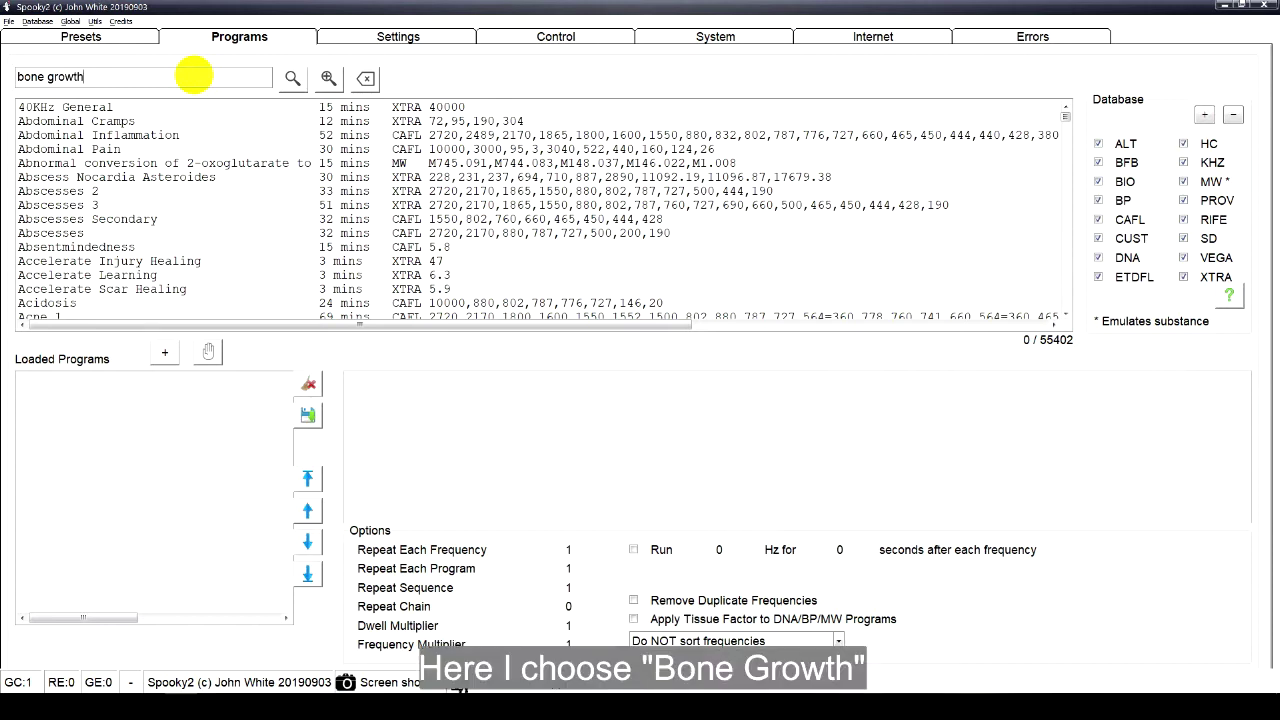
pyautogui.press('Return')
pyautogui.doubleClick(157, 124)
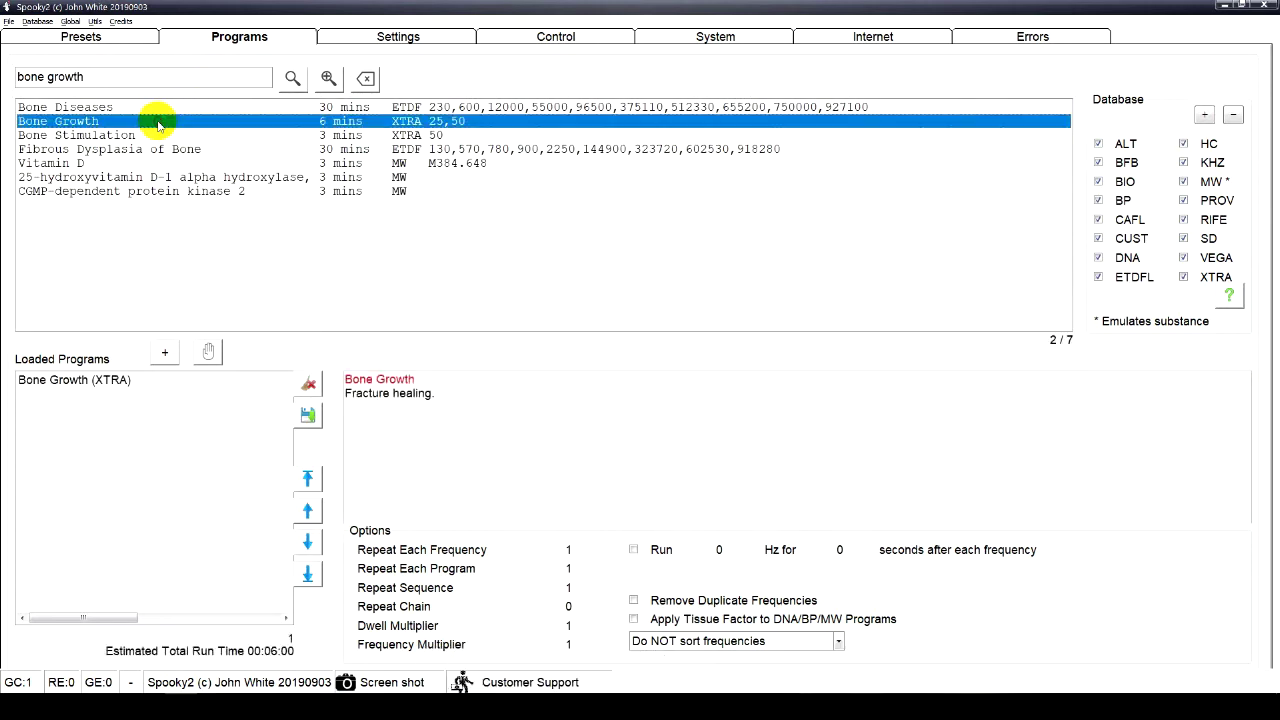
# Search for 'bone pain' and add Bone Pain and Inflammation (XTRA) to the loaded programs
pyautogui.moveTo(137, 80); pyautogui.dragTo(44, 80)
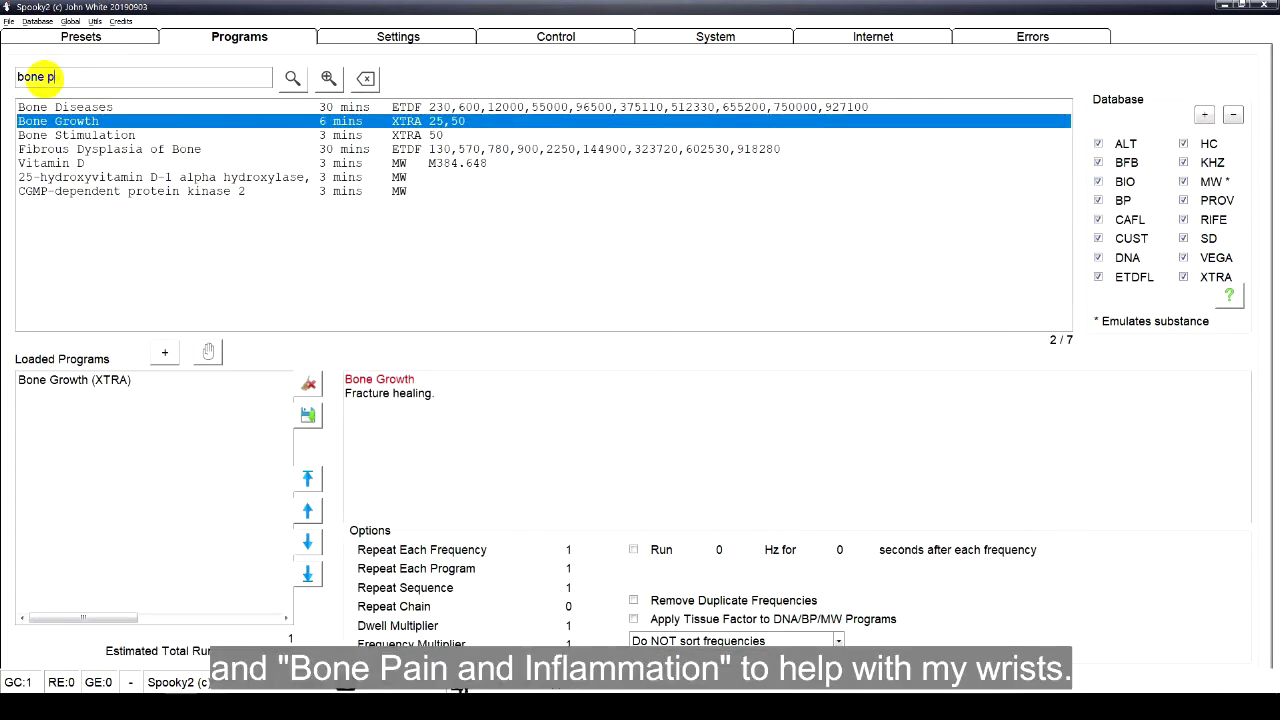
pyautogui.press('Return')
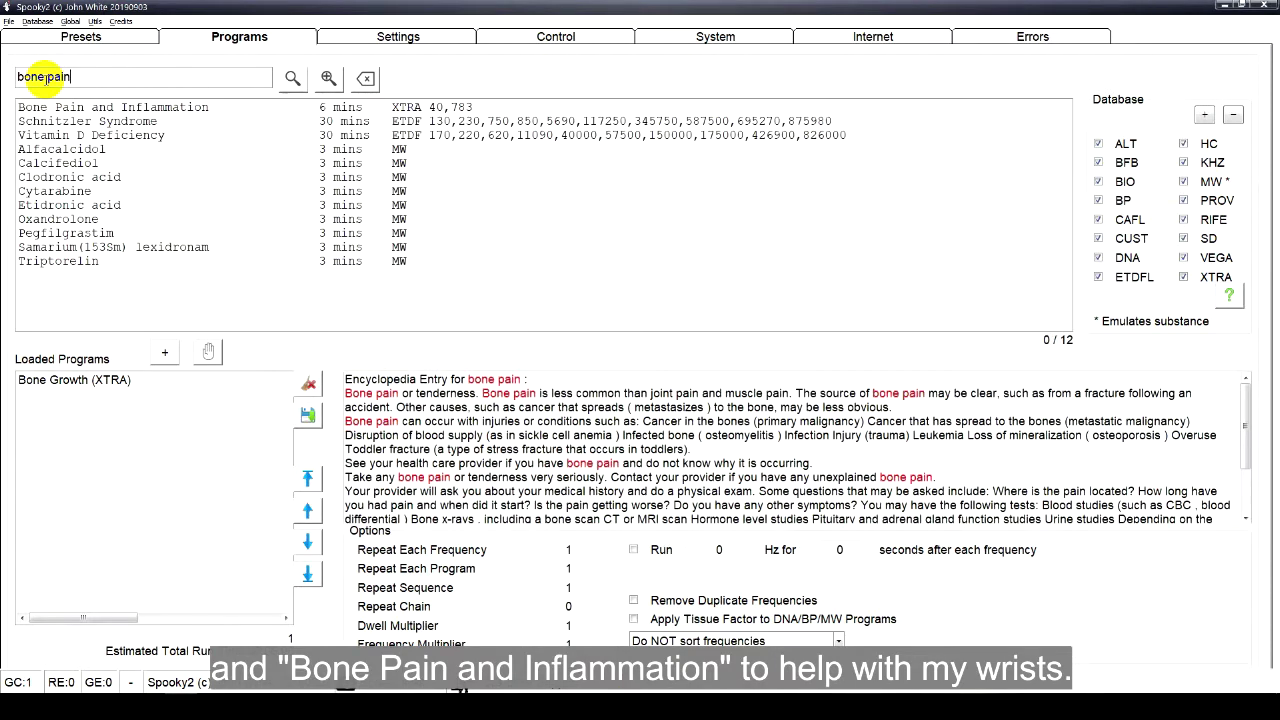
pyautogui.doubleClick(47, 107)
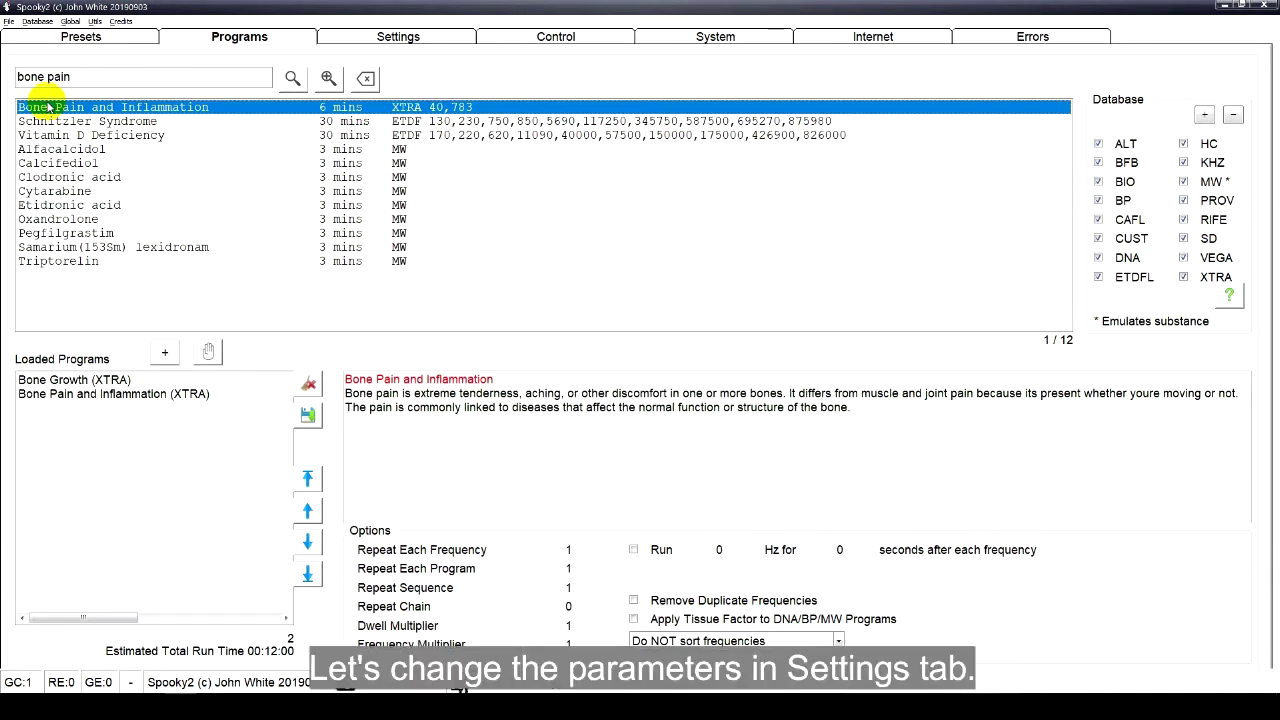
pyautogui.click(380, 38)
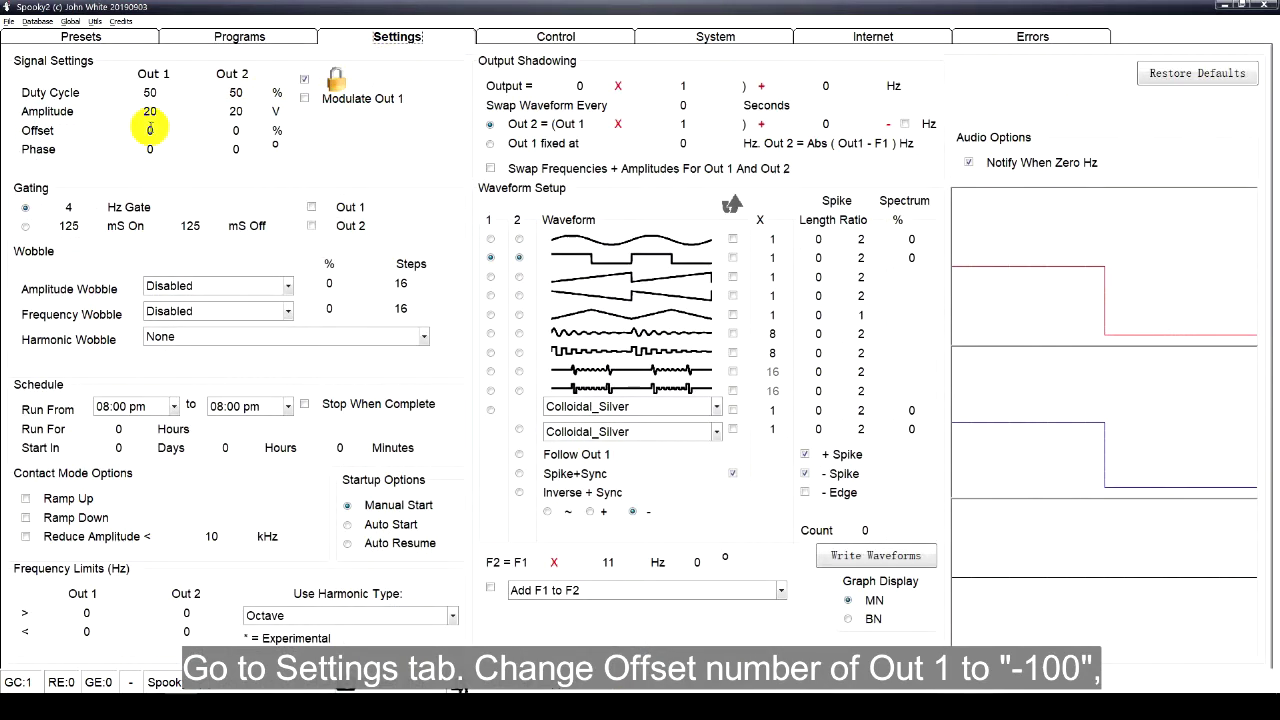
# Set Out 1 offset to -100 and make Out 2 a sine wave with sine Inverse + Sync
pyautogui.click(138, 129)
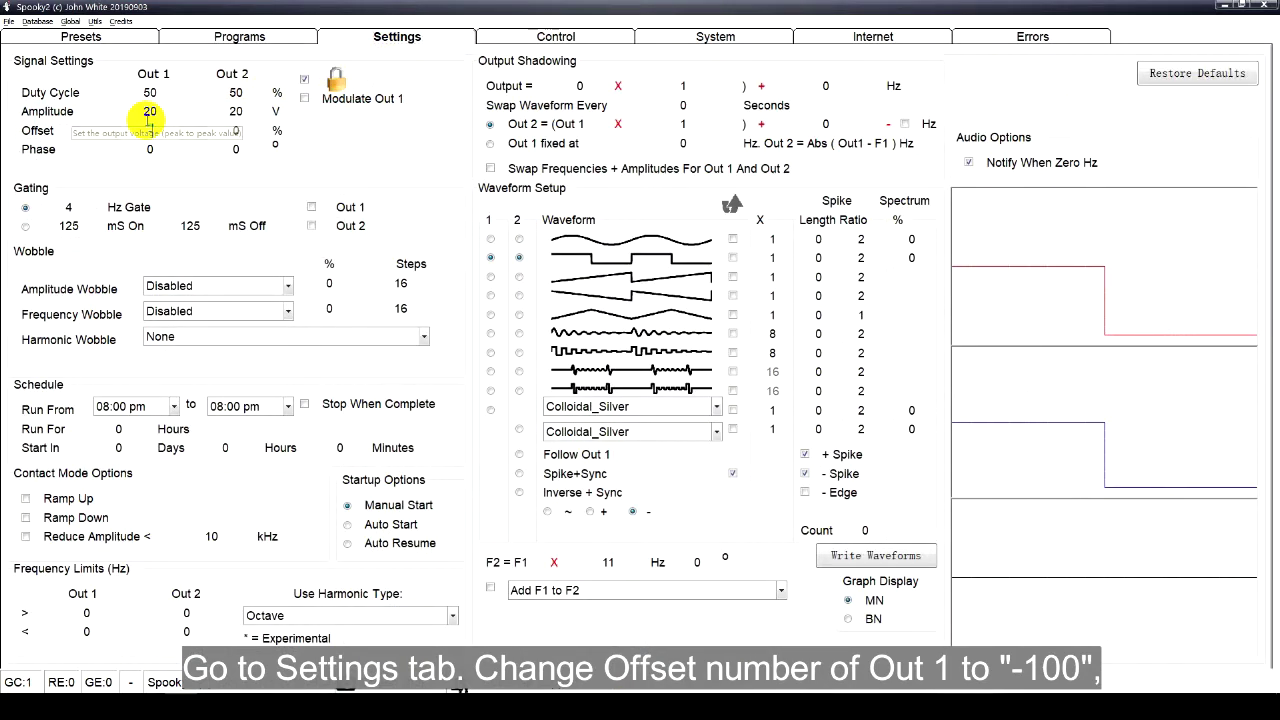
pyautogui.write('-100')
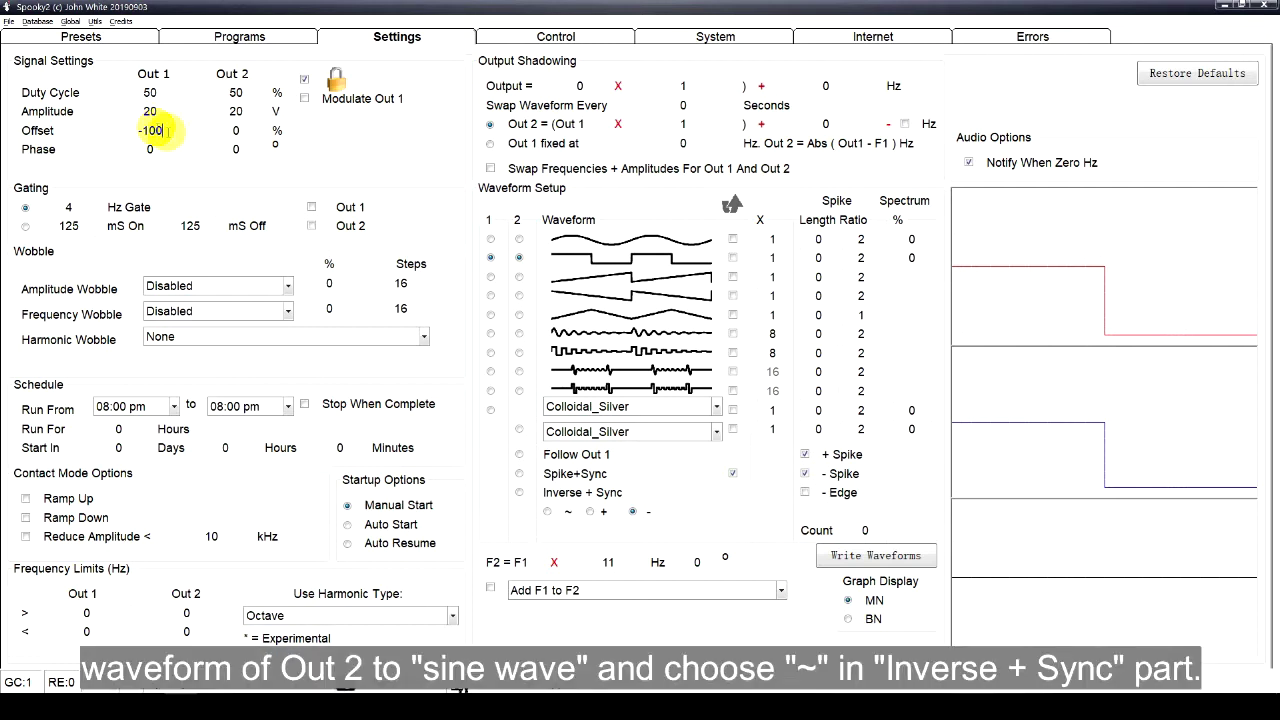
pyautogui.click(518, 241)
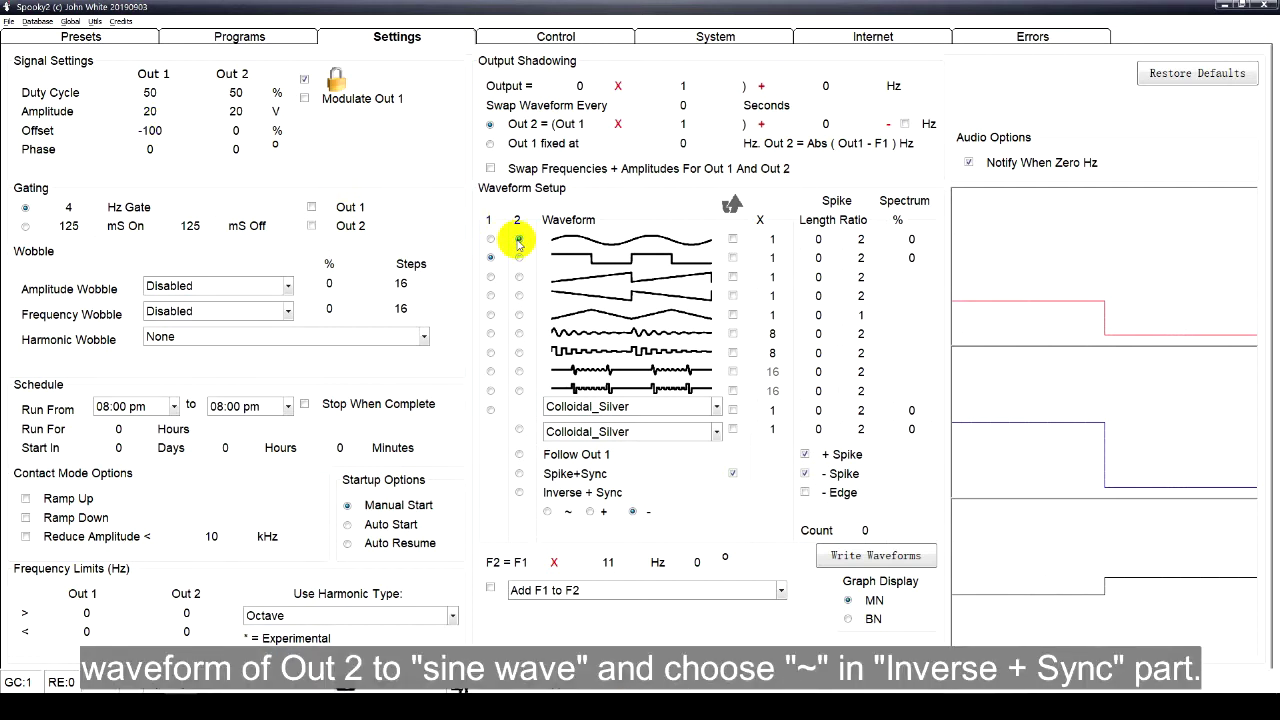
pyautogui.click(547, 512)
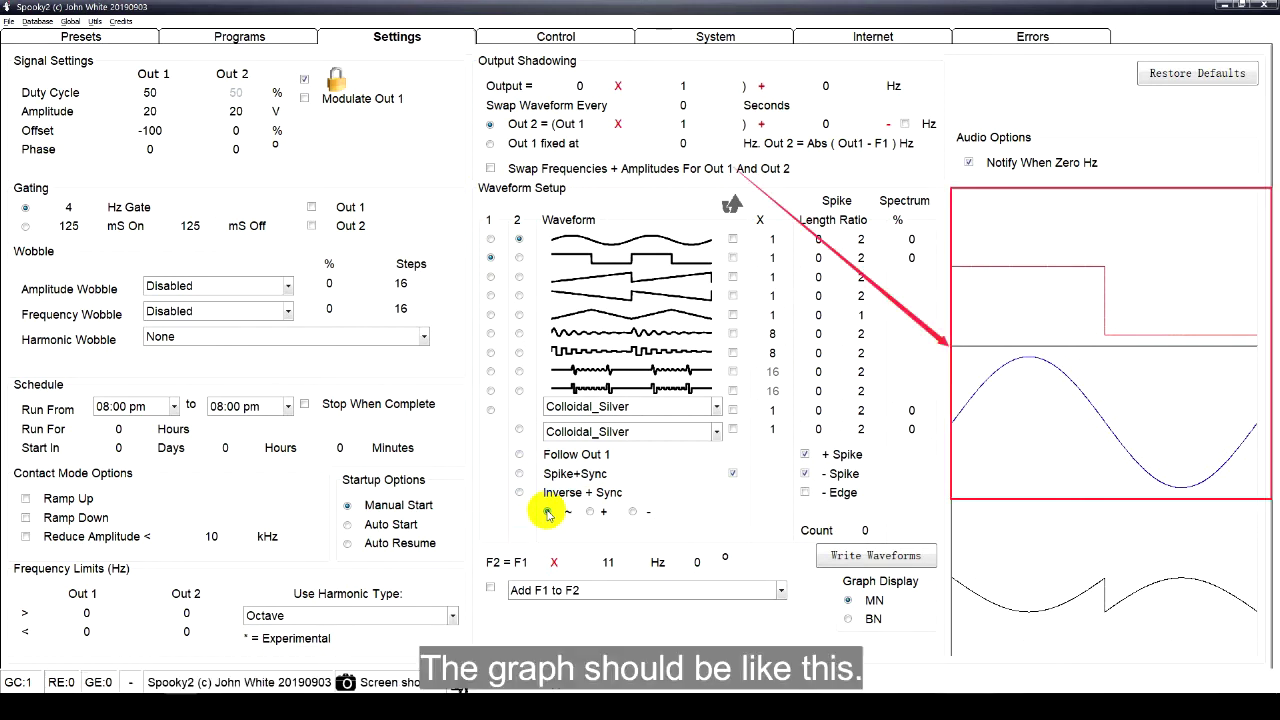
pyautogui.click(561, 40)
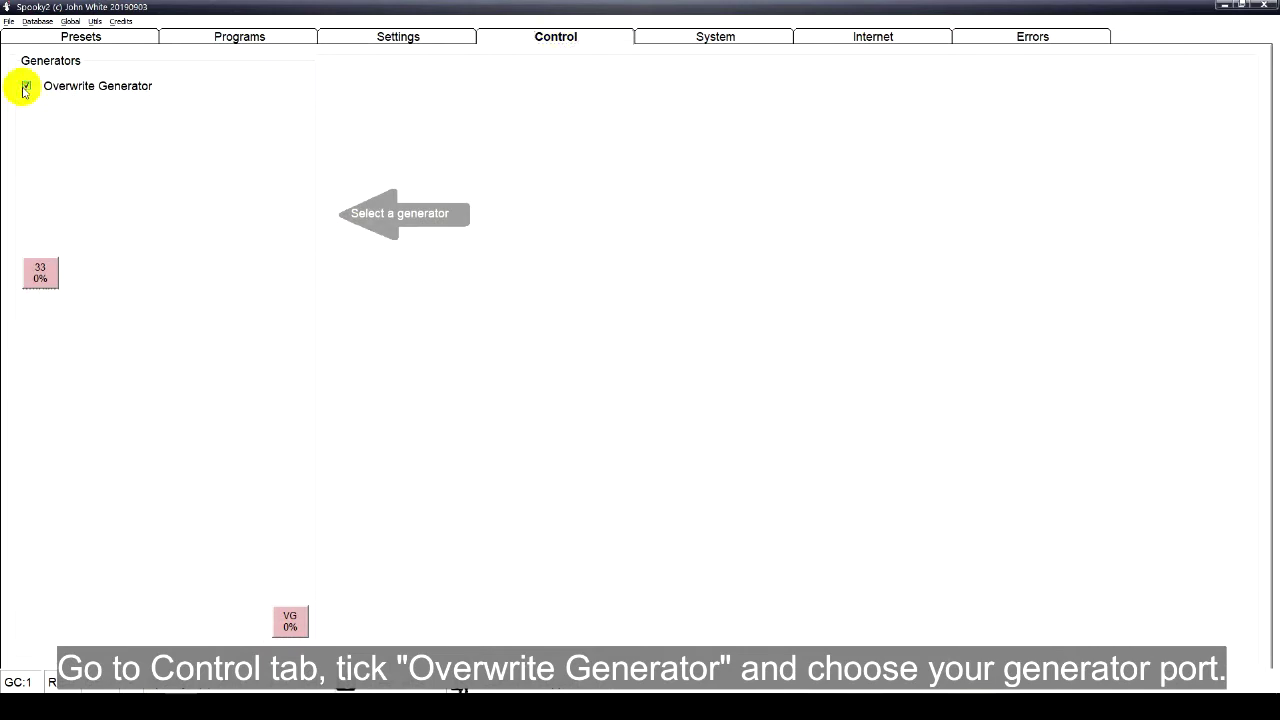
# Start generator 33 running the bone programs at 25 Hz on Out 1 and Out 2
pyautogui.click(42, 273)
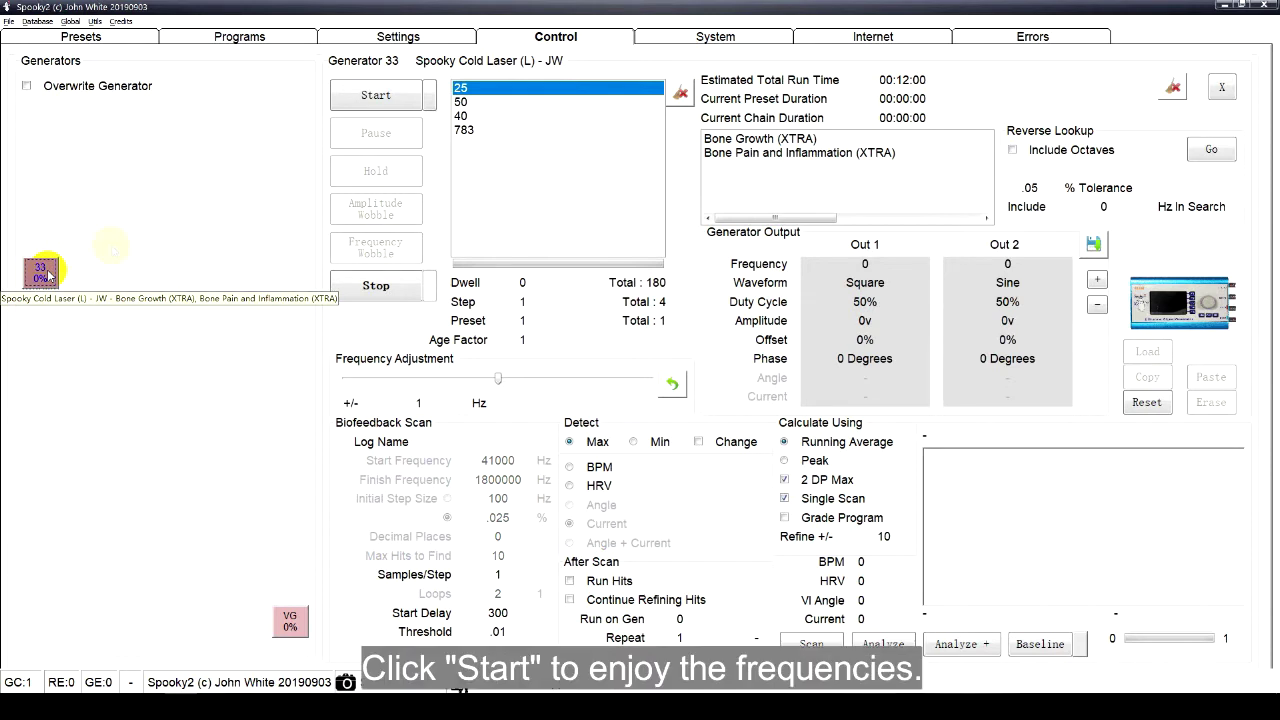
pyautogui.click(362, 100)
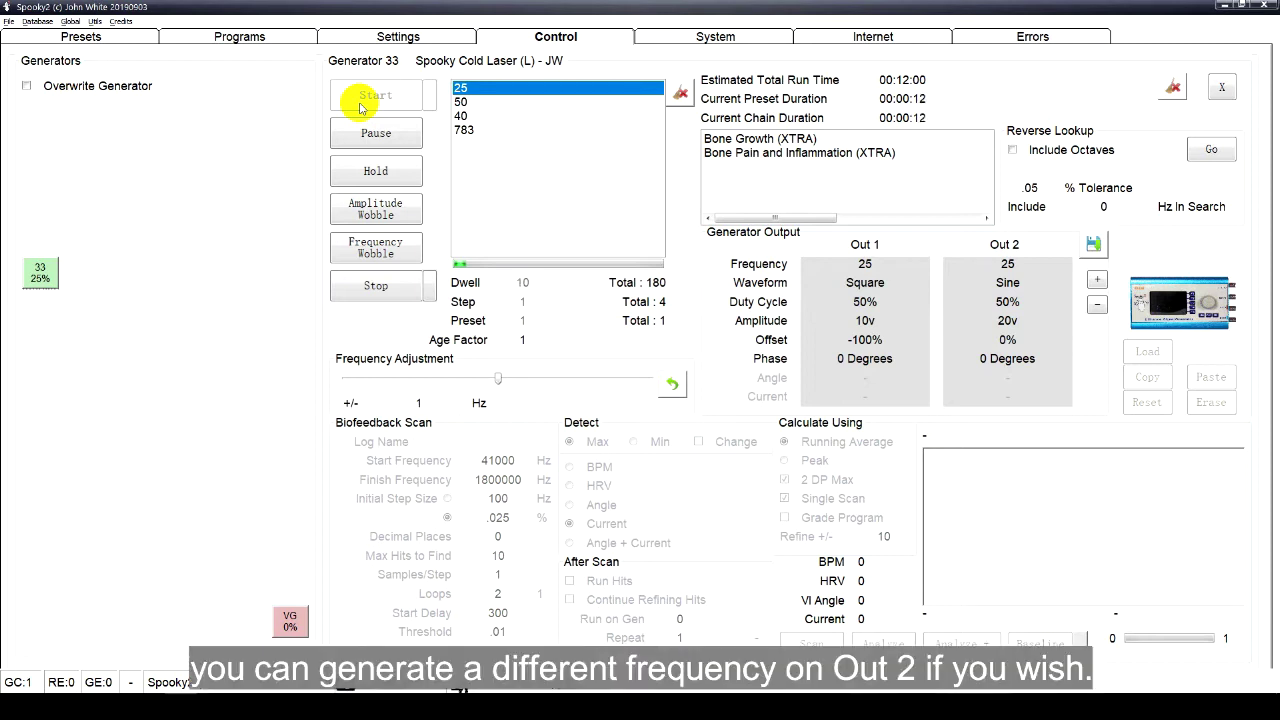
# Stop generator 33 so both outputs drop back to 0 Hz
pyautogui.click(372, 288)
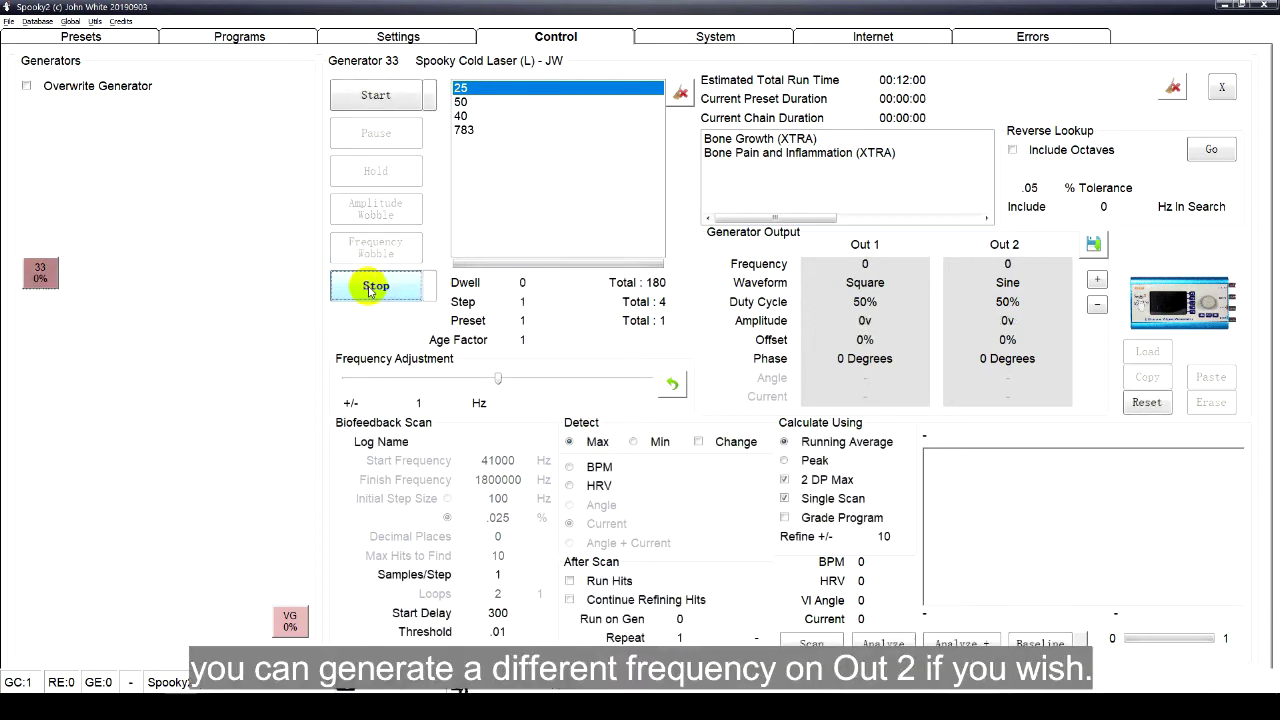
pyautogui.click(402, 44)
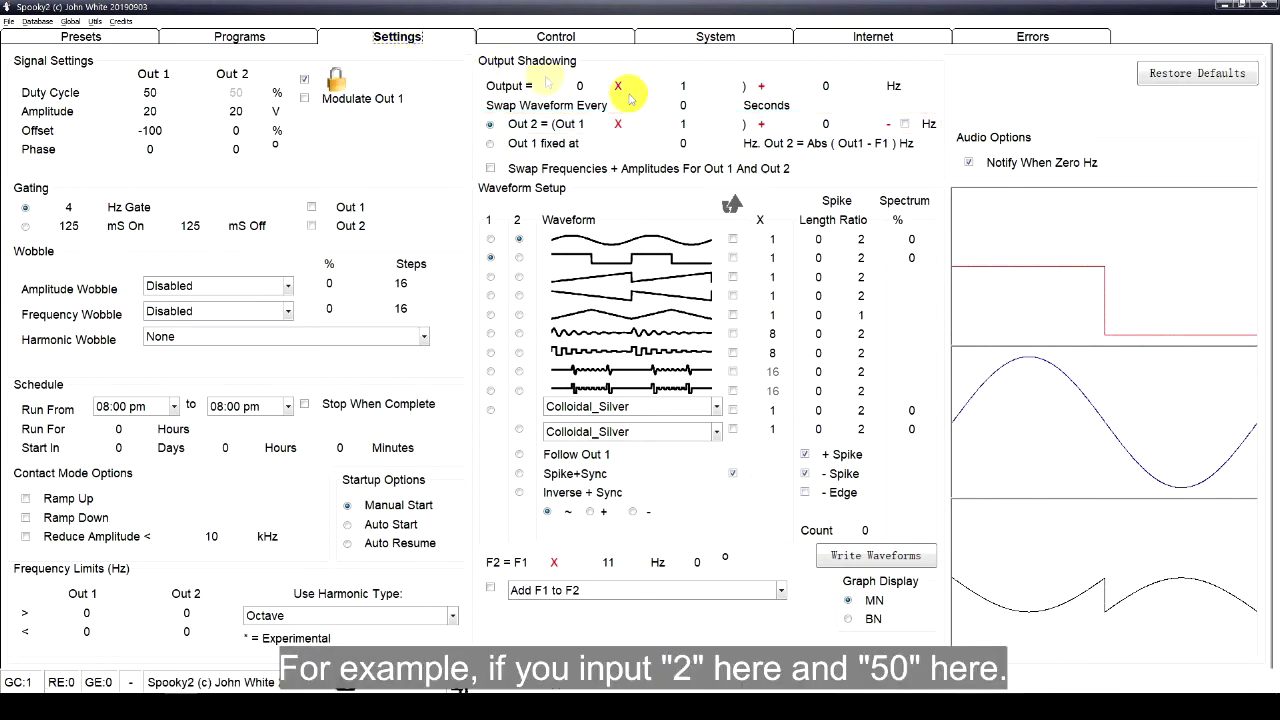
# Change the Out 2 shadowing formula to (Out 1 × 2) + 50 Hz
pyautogui.doubleClick(680, 122)
pyautogui.write('2')
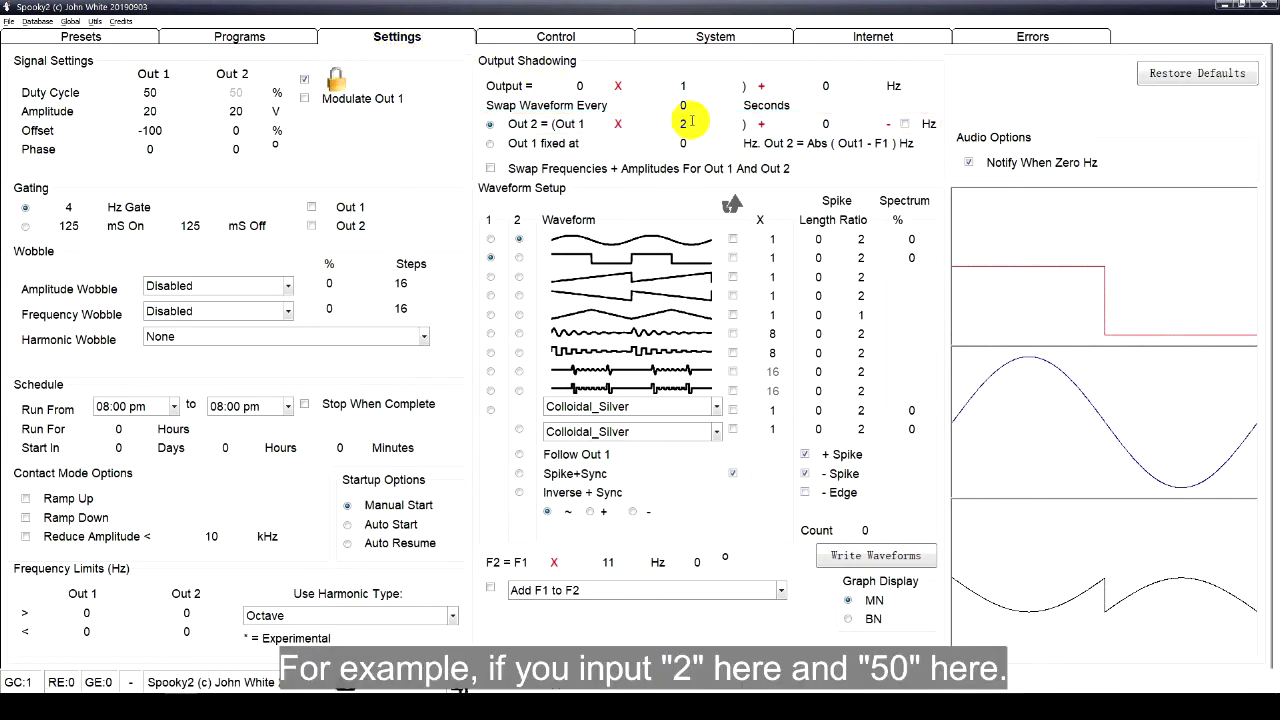
pyautogui.doubleClick(863, 123)
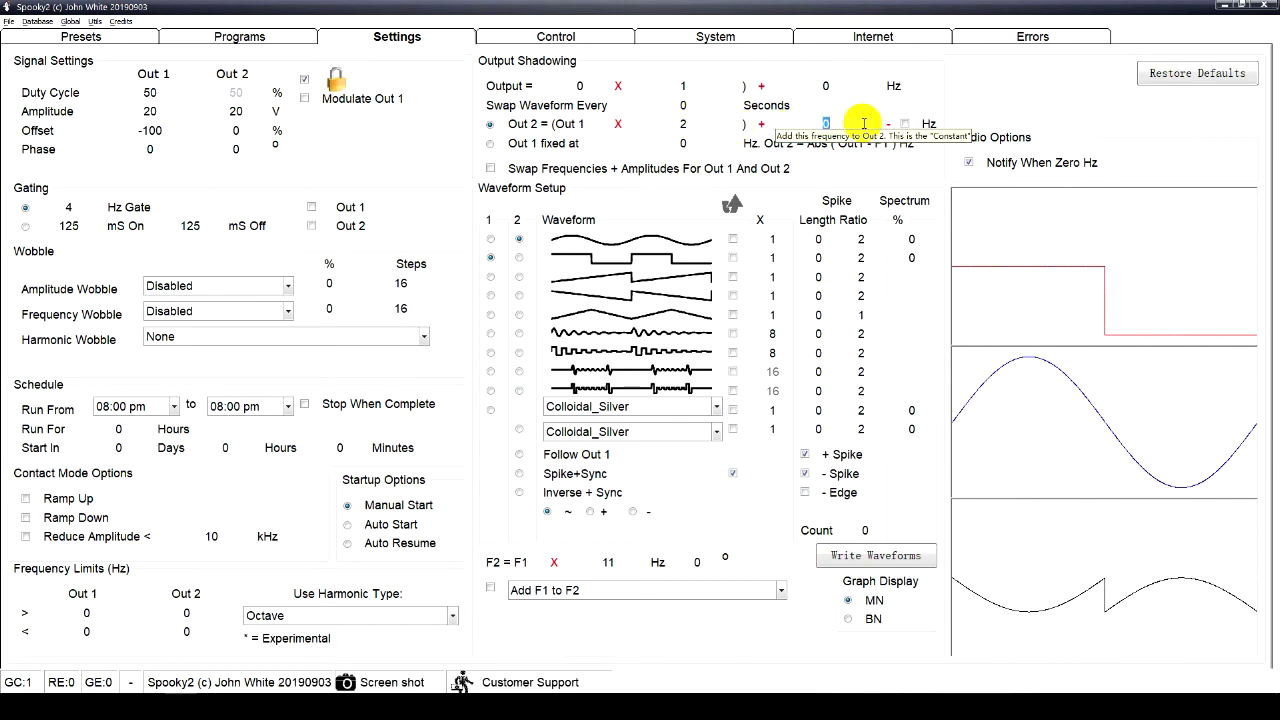
pyautogui.write('50')
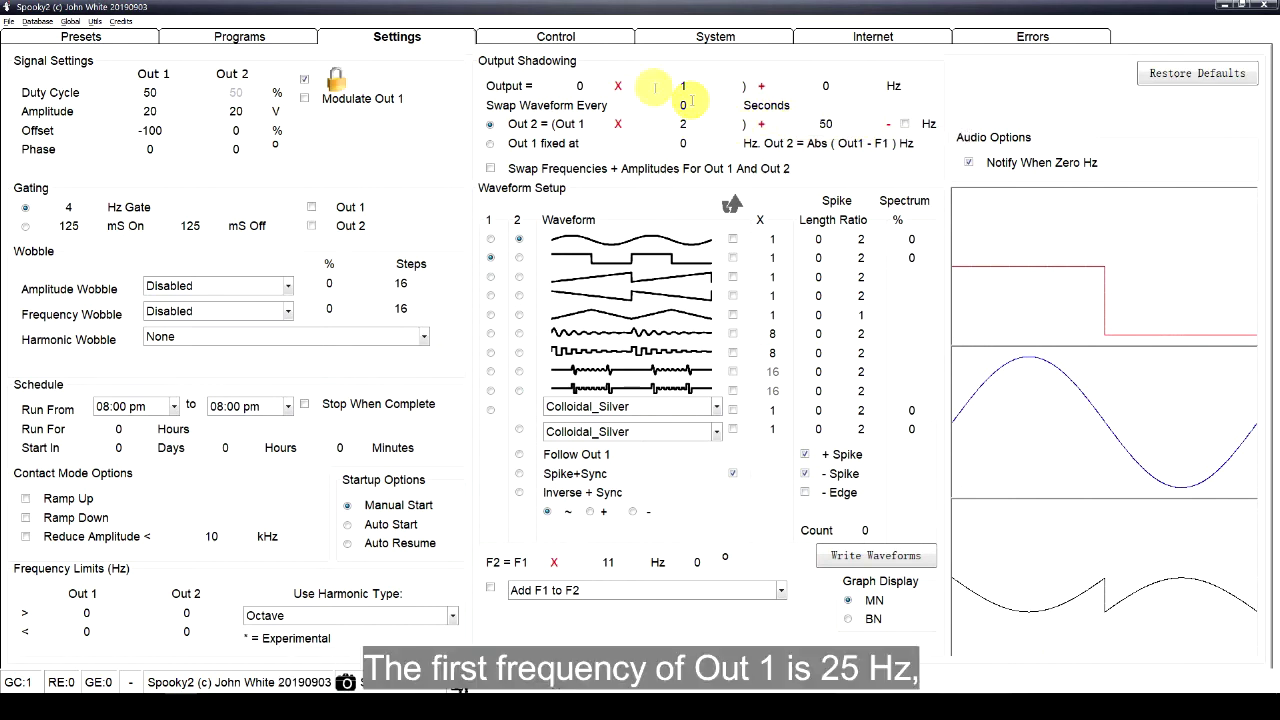
# Test-run generator 33, confirming Out 2 plays 100 Hz while Out 1 plays 25 Hz, then stop it
pyautogui.click(562, 36)
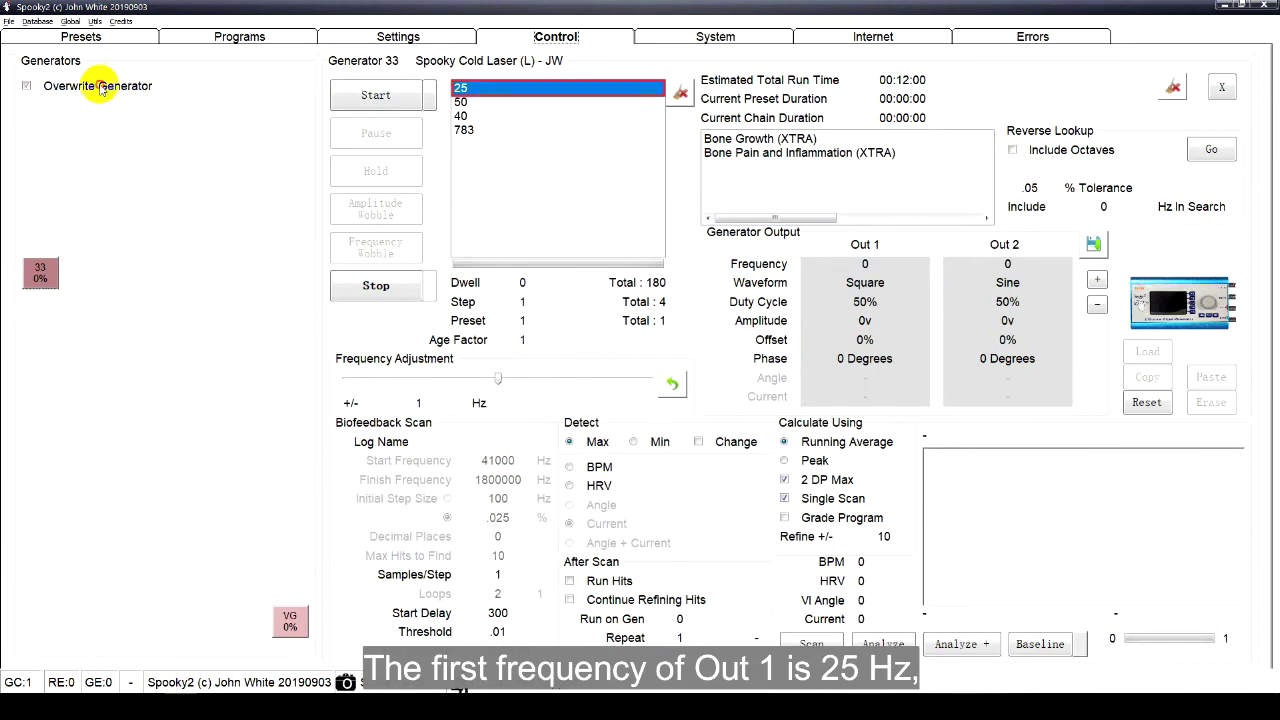
pyautogui.click(40, 270)
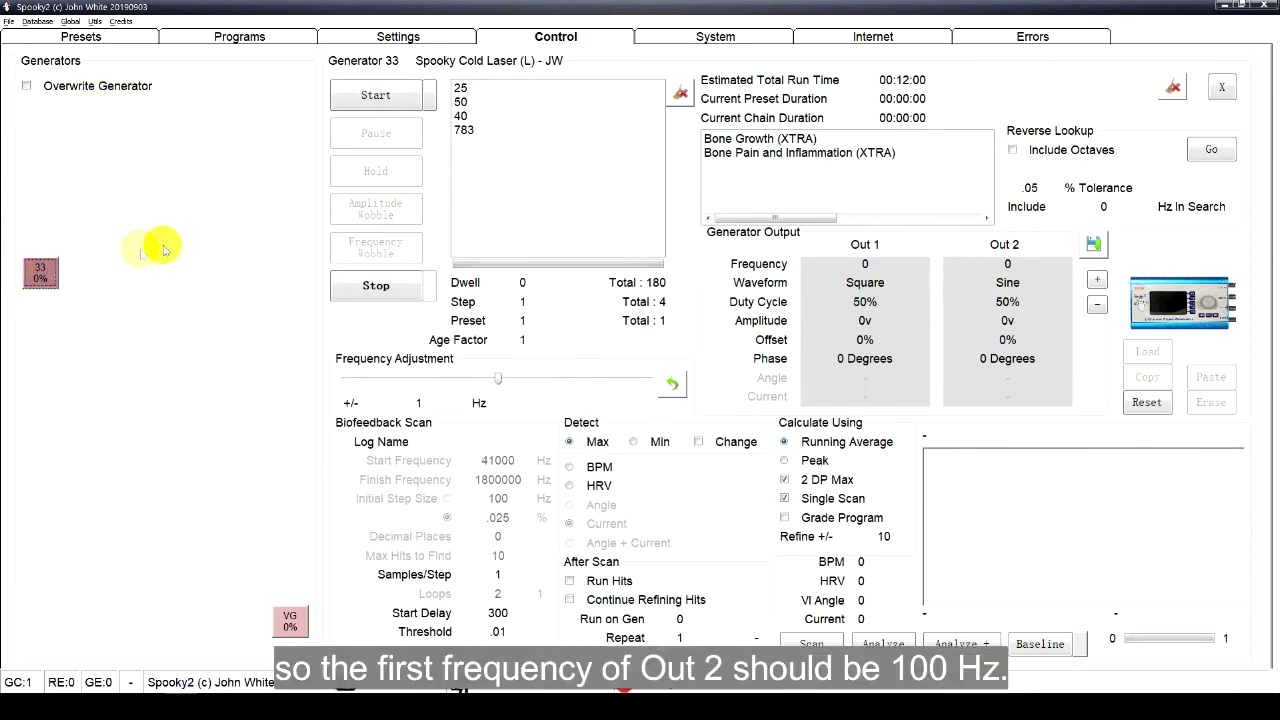
pyautogui.click(372, 105)
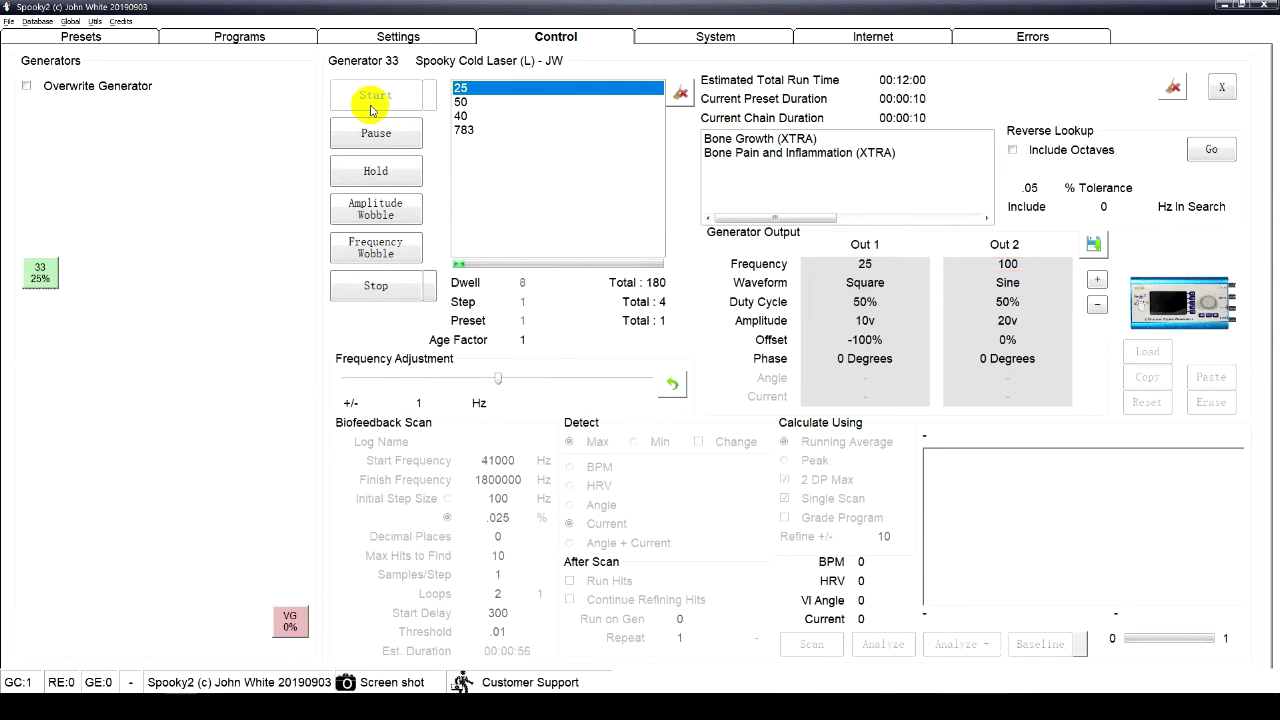
pyautogui.click(368, 285)
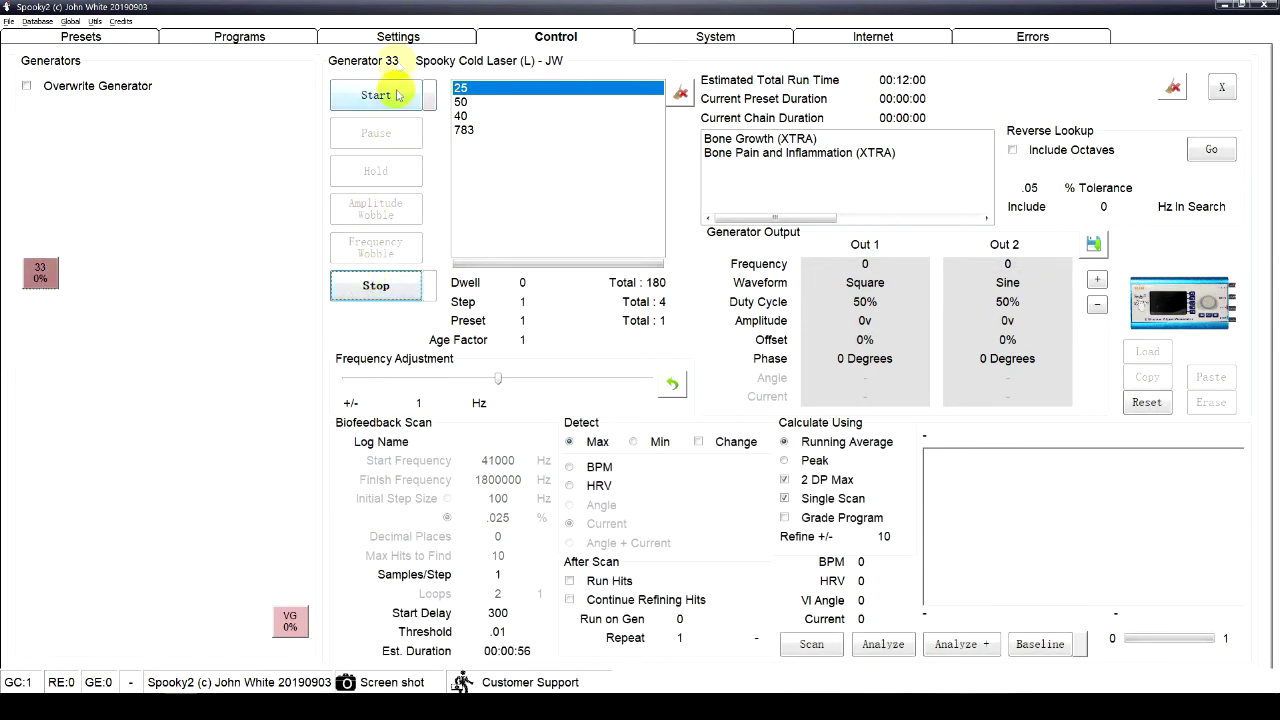
pyautogui.click(398, 36)
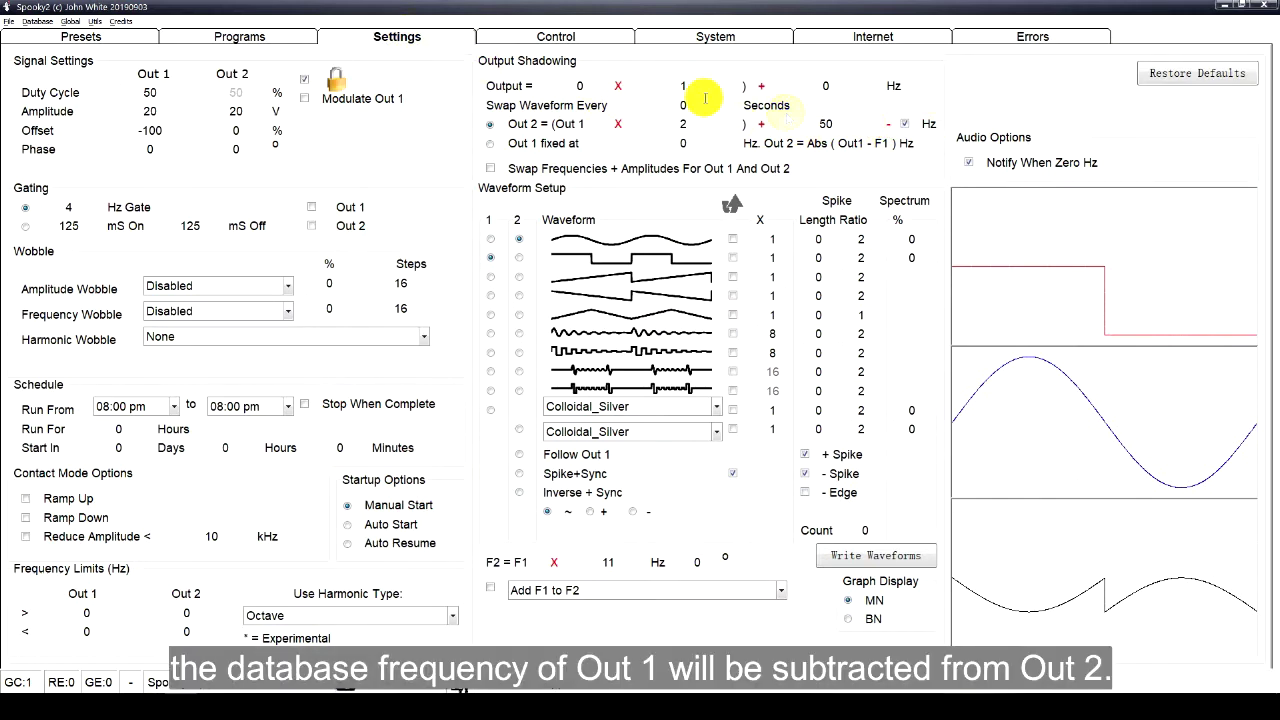
# Start generator 33 again with Out 2 subtracting Out 1's frequency
pyautogui.click(555, 37)
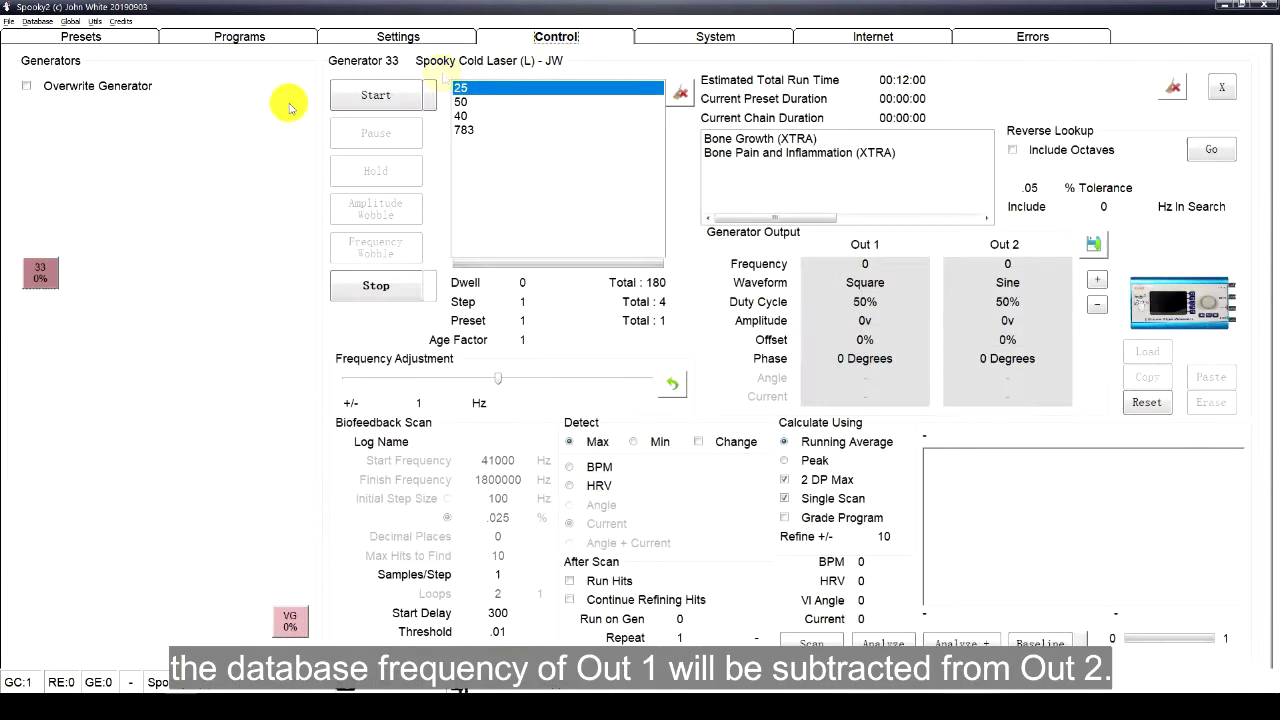
pyautogui.click(38, 268)
pyautogui.click(350, 100)
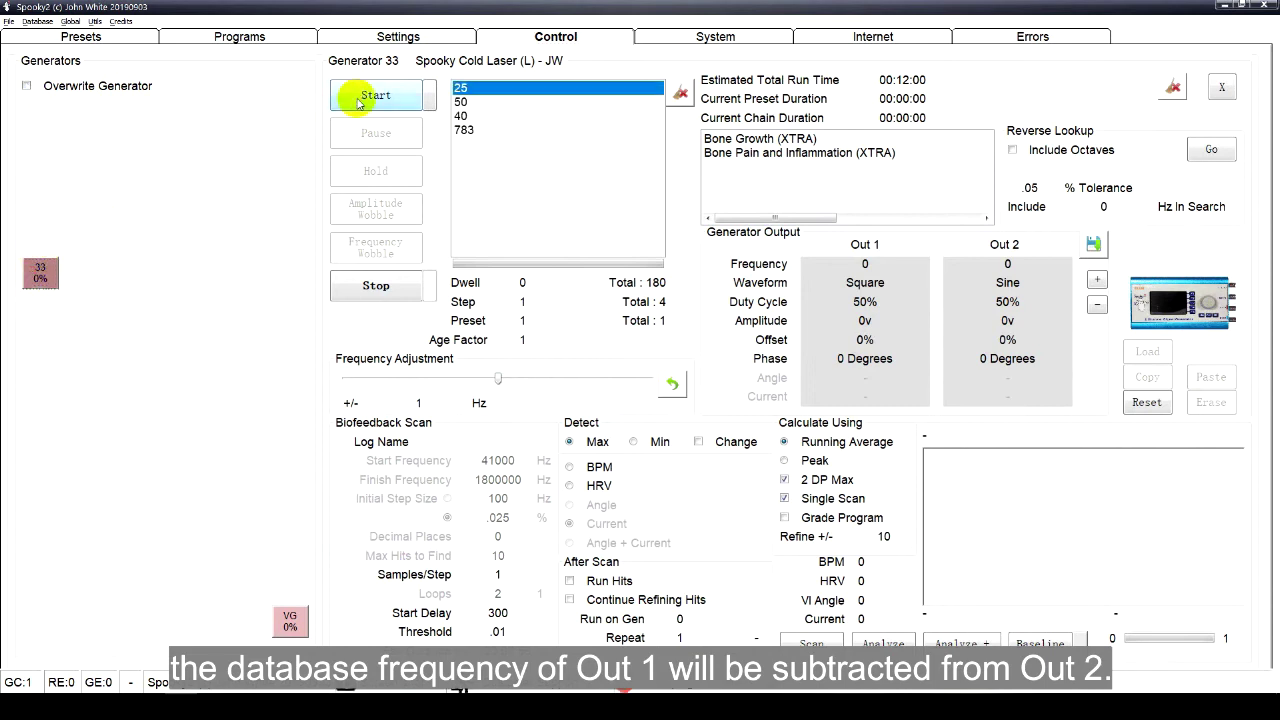